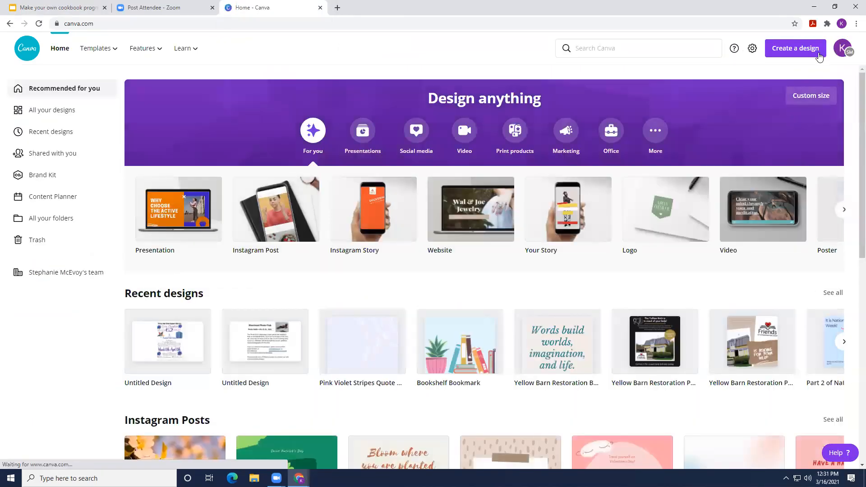
click(840, 51)
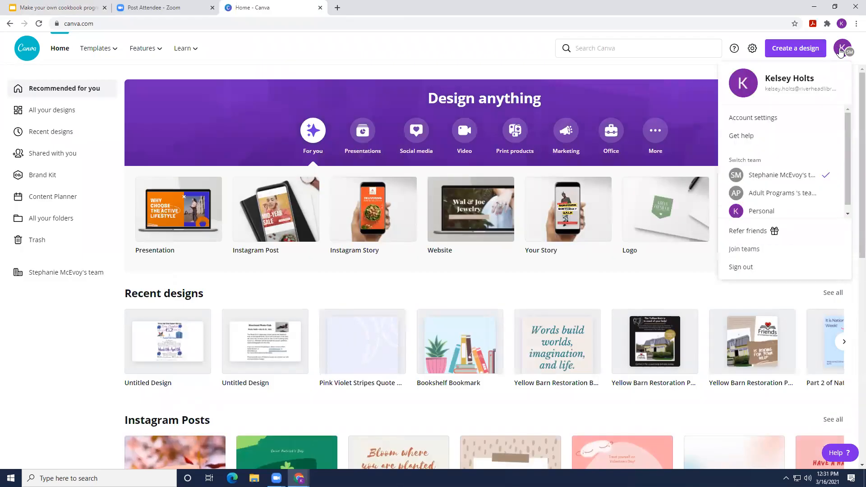
click(840, 51)
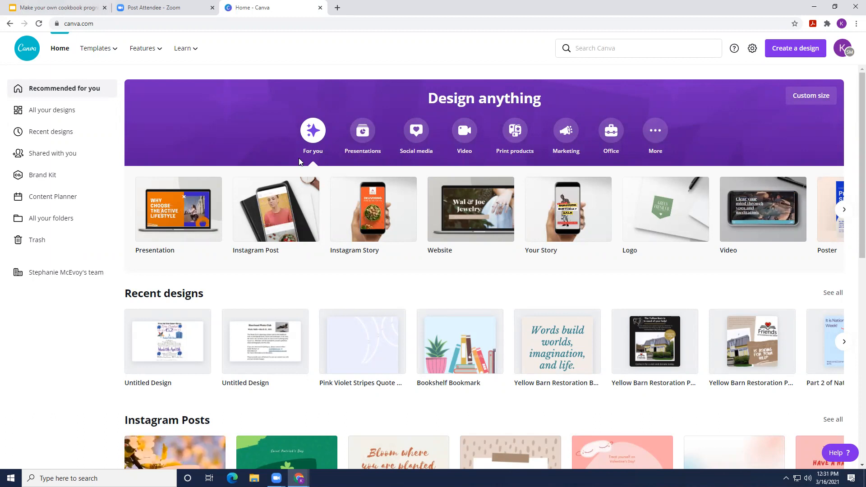
click(588, 50)
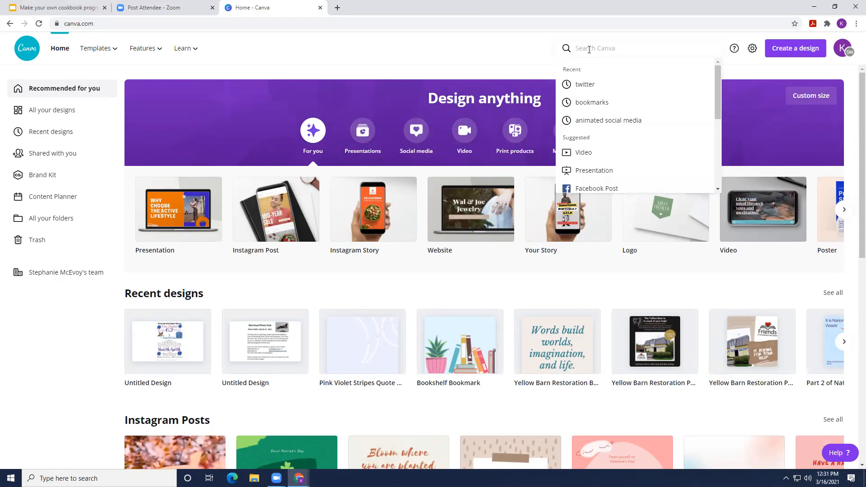
click(476, 52)
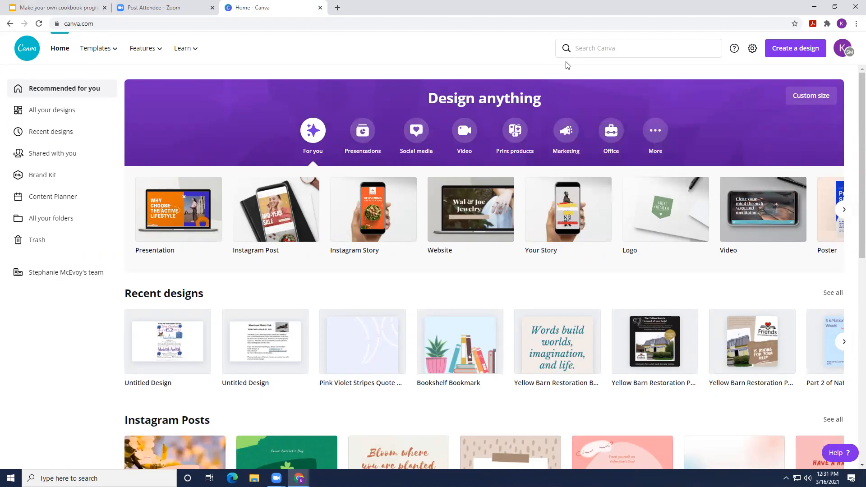
Search the template library for "flyers".
click(579, 51)
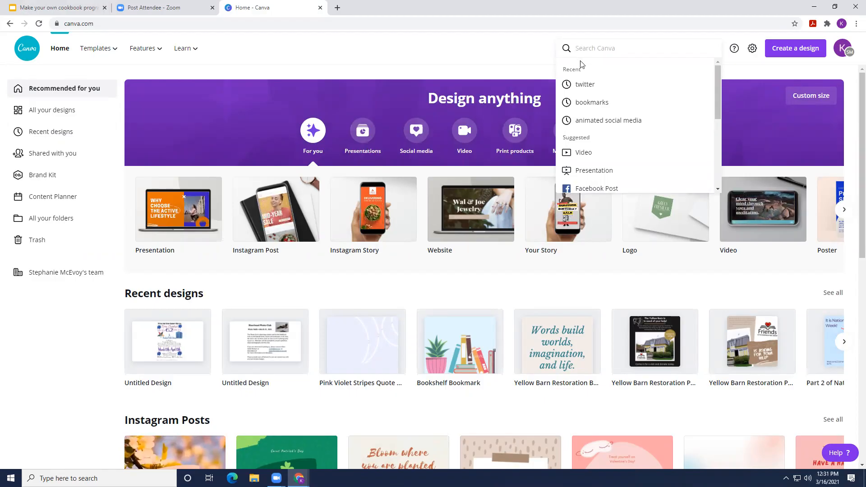
text(flyers)
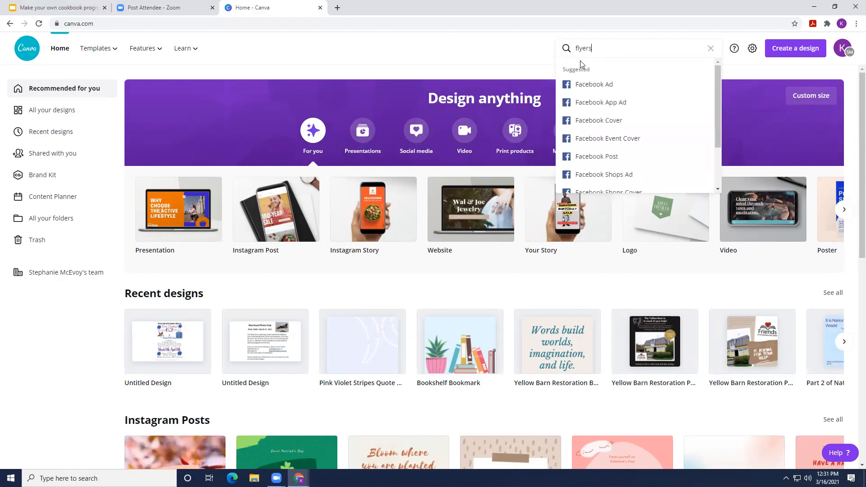
key(Return)
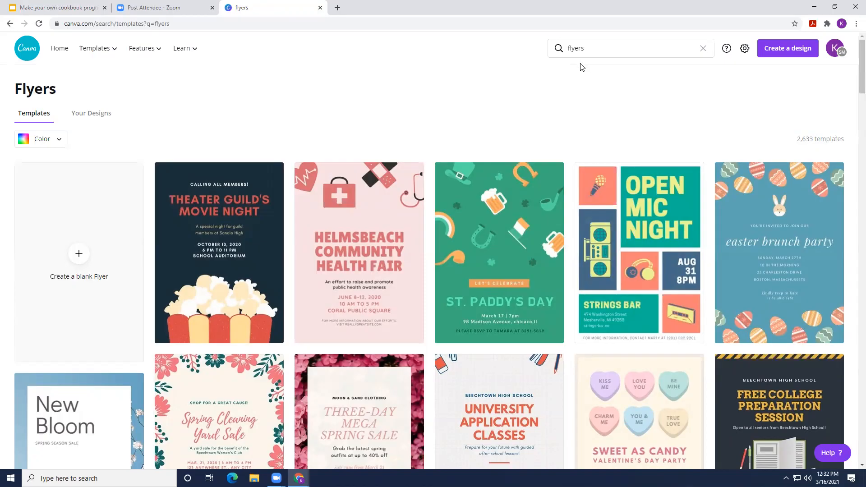
Find the blue-green watercolor "Artifinds: Yard Sale by Creatives" flyer template among the results and open it for editing.
scroll(581, 65, down, 3)
scroll(581, 68, down, 3)
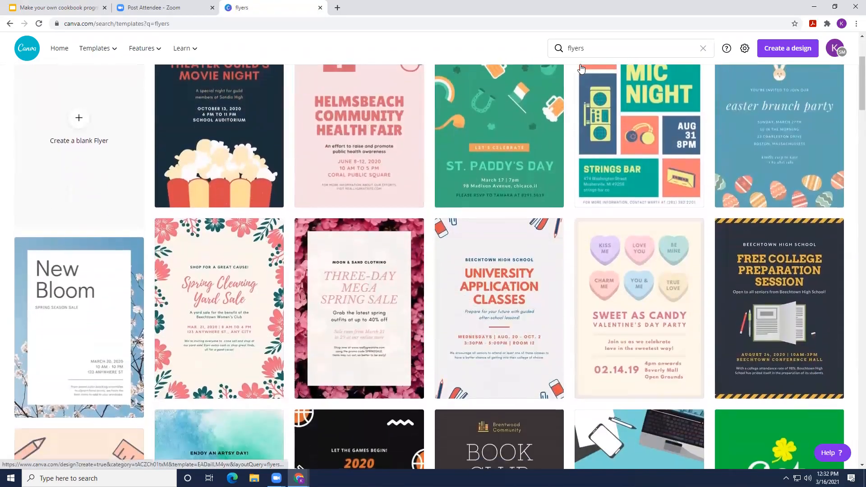
scroll(579, 72, down, 3)
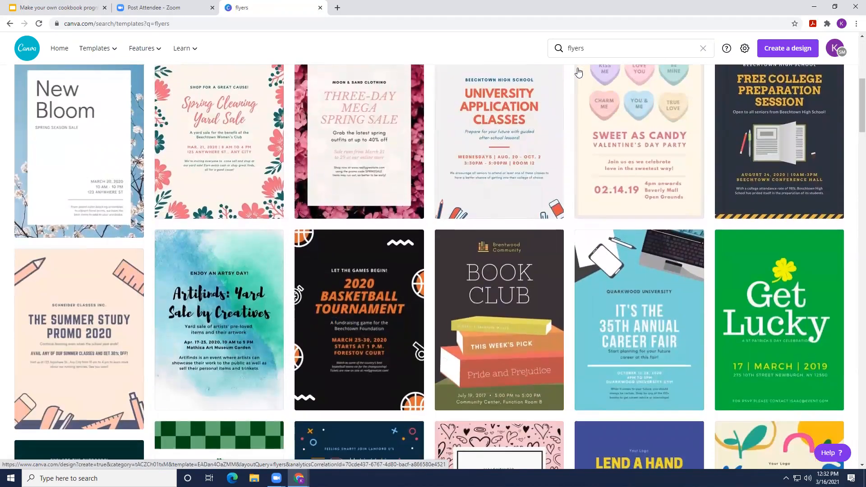
scroll(579, 72, down, 1)
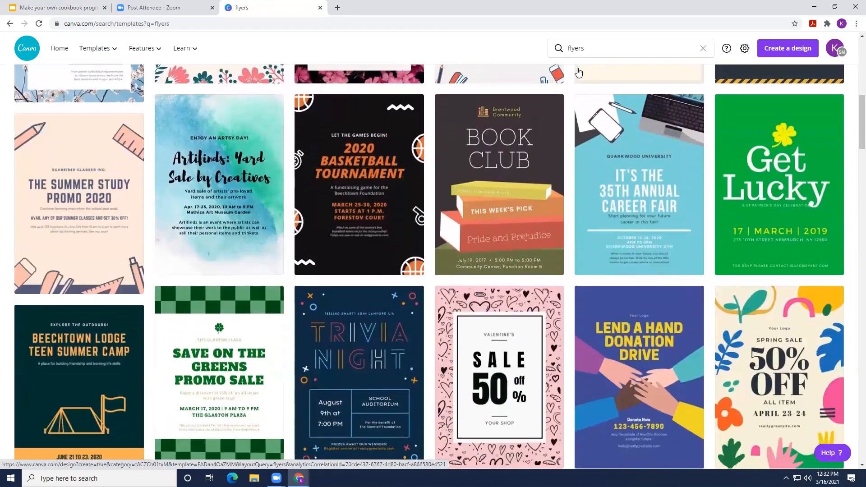
click(227, 176)
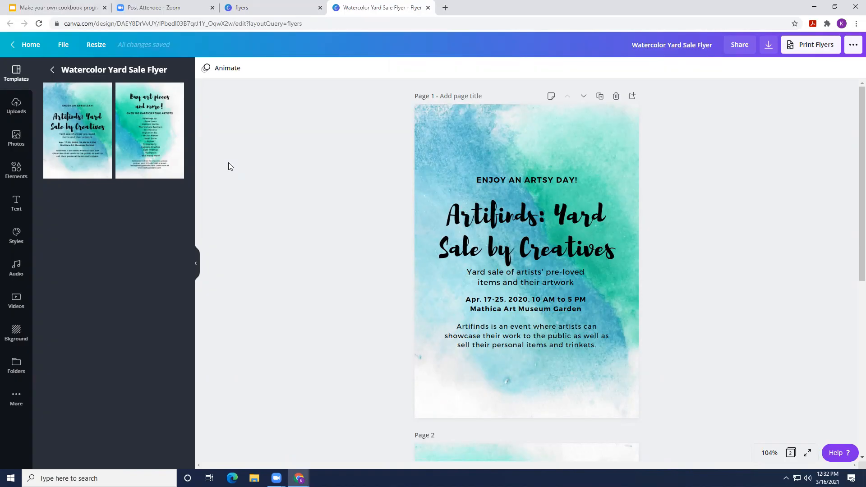
Replace the "ENJOY AN ARTSY DAY!" line on page 1 with the cookbook owner's first name in possessive form followed by "COOKBOOK".
click(499, 156)
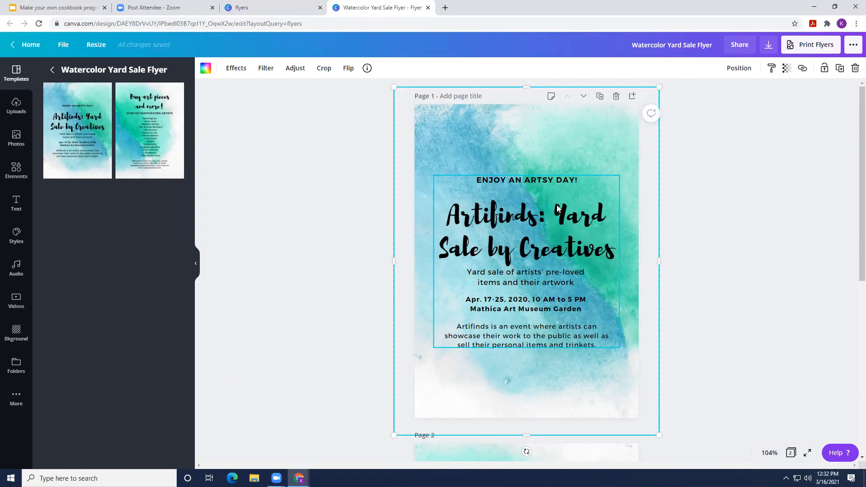
click(555, 182)
double_click(555, 182)
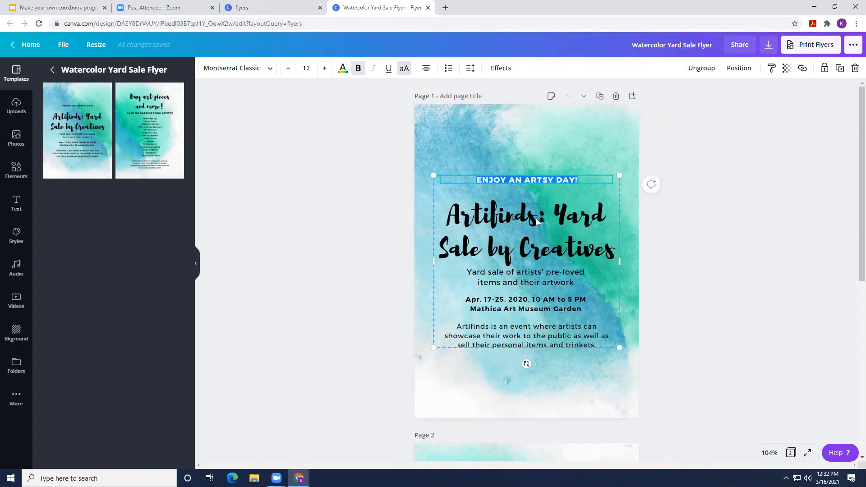
text(KELSEYS)
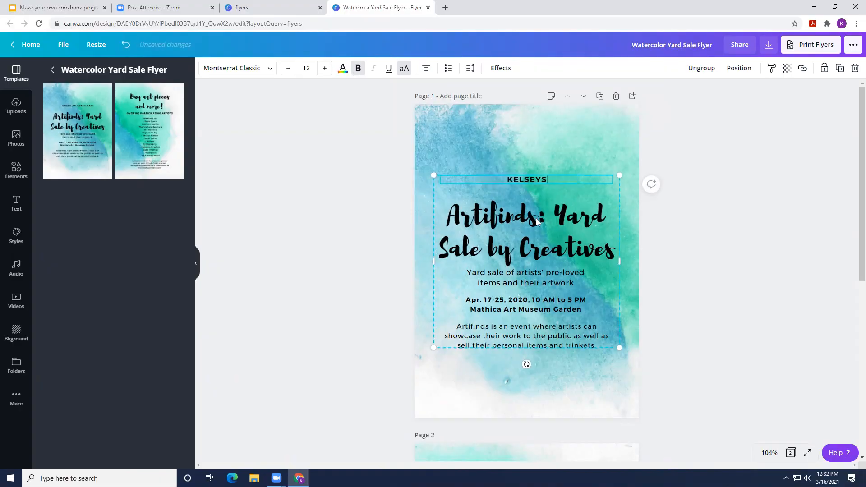
key(Return)
text(S)
key(BackSpace)
key(BackSpace)
text('S COOKBOOK)
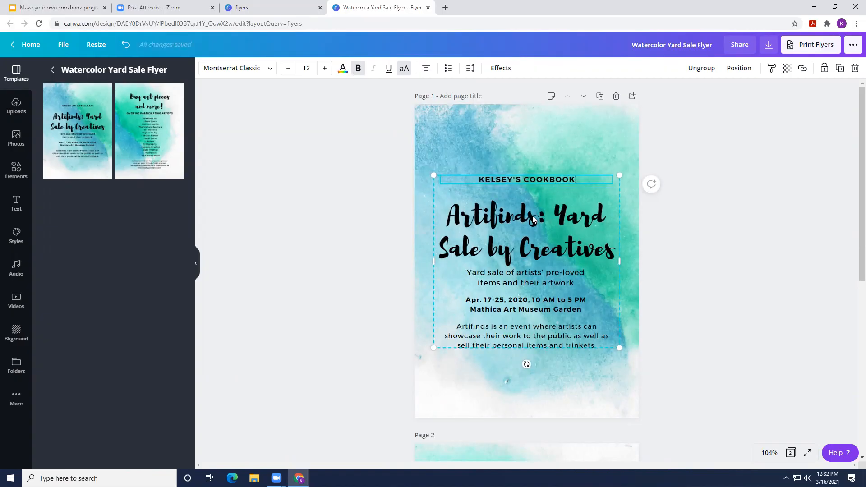
Replace the large brush-script title on page 1 with "All of my recipes in one place".
click(532, 216)
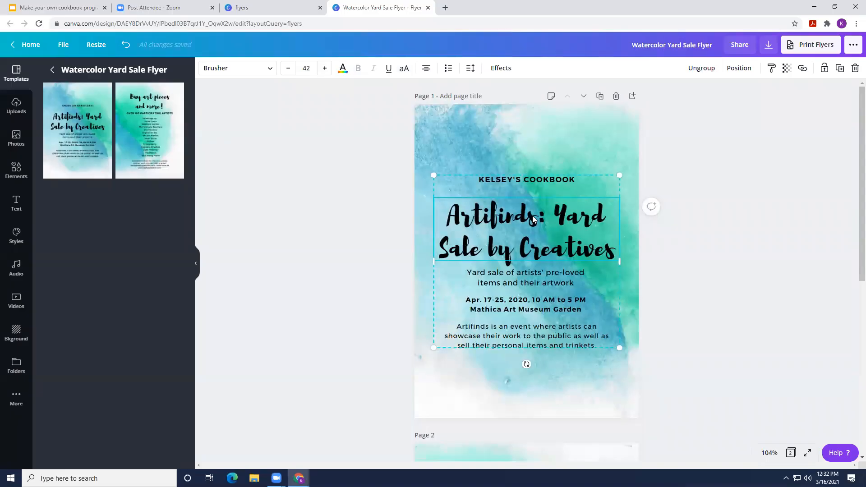
click(532, 216)
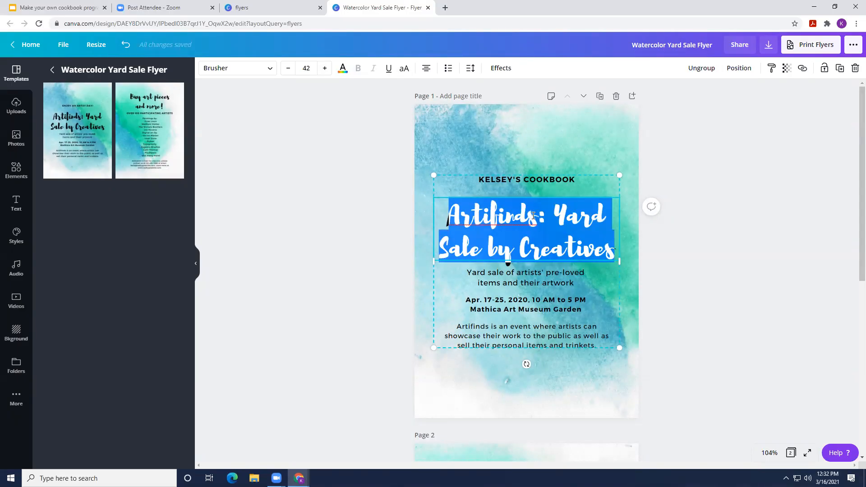
text(All of my )
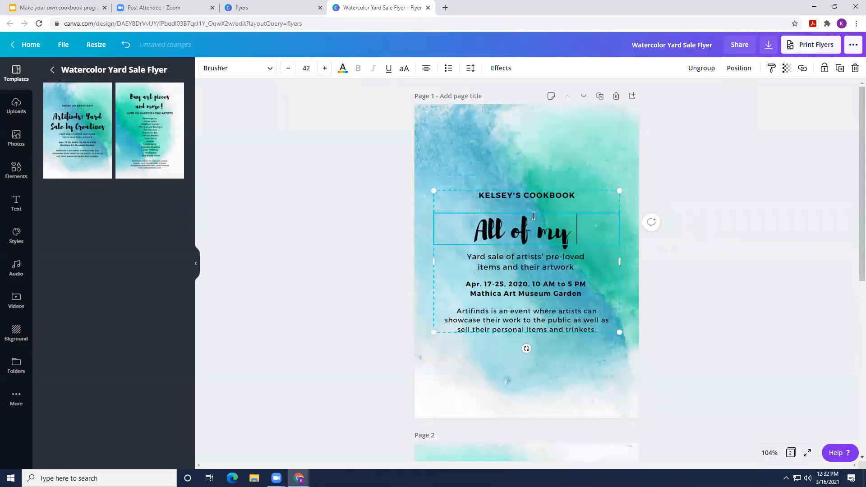
text(recipes)
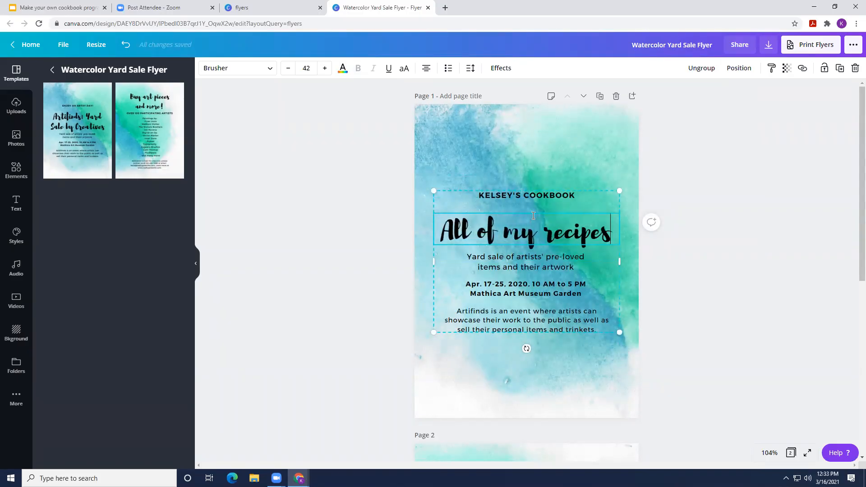
text( in one )
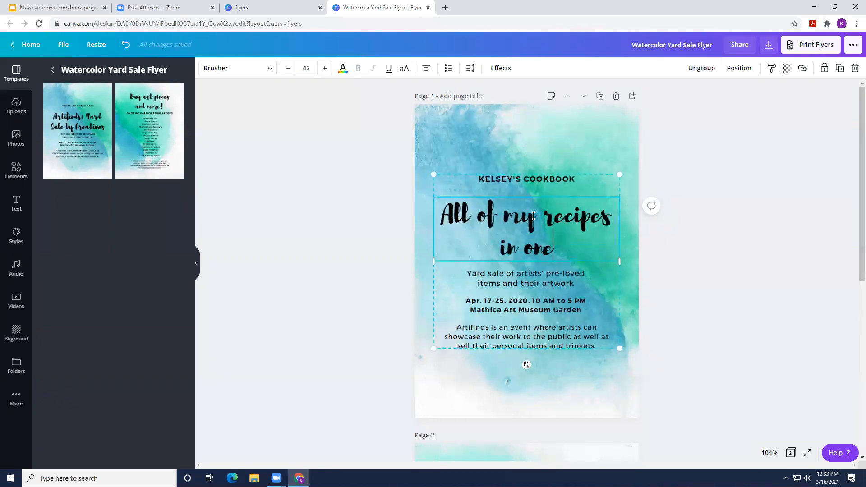
text(place)
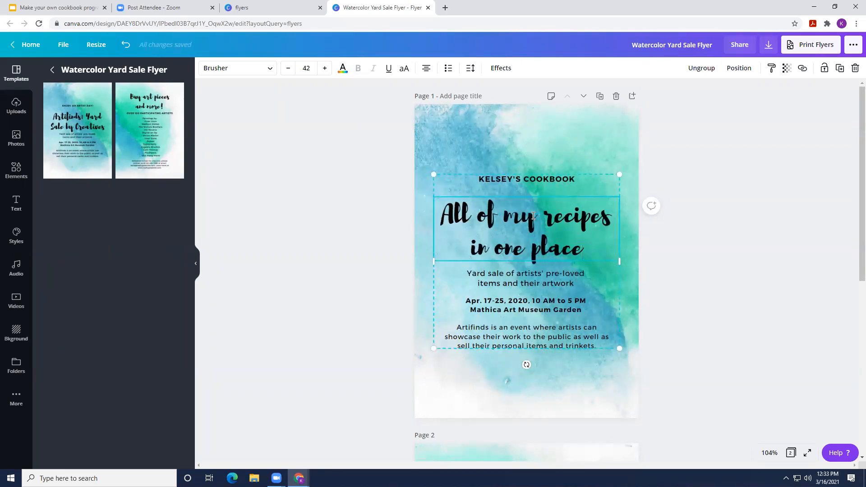
Delete the three text elements below the title on page 1: the yard sale subtitle, the date and venue, and the event description.
click(539, 282)
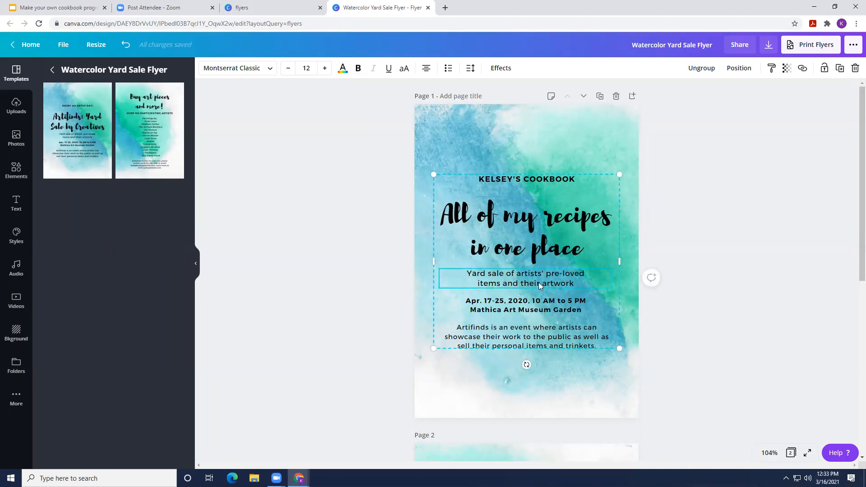
click(855, 77)
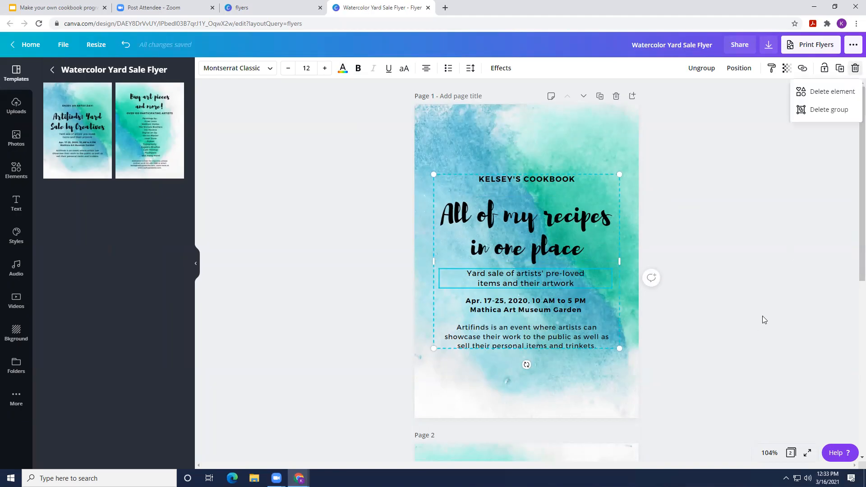
click(817, 97)
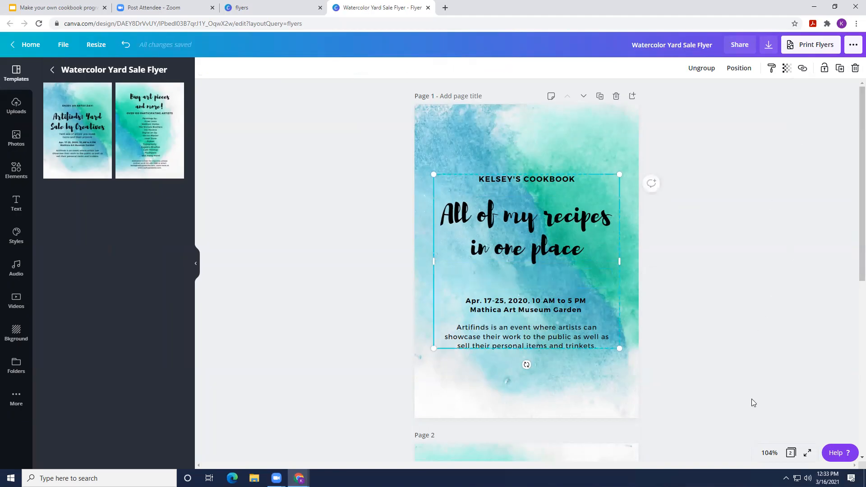
click(574, 309)
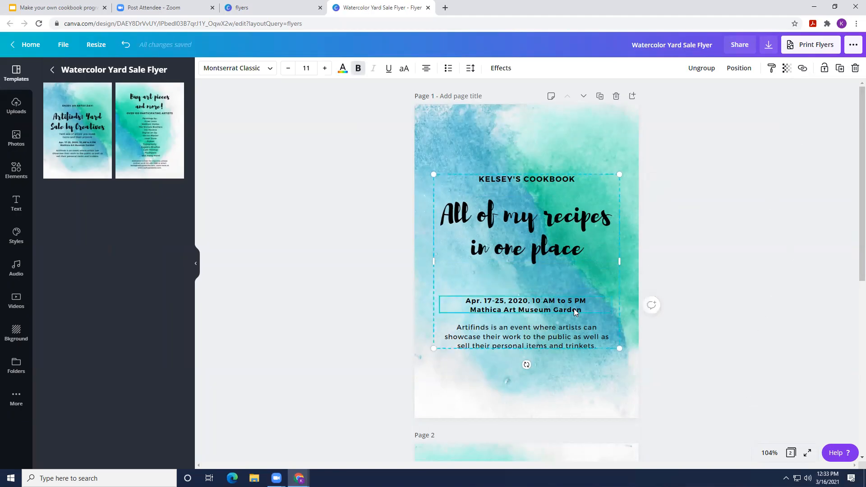
click(854, 69)
click(850, 93)
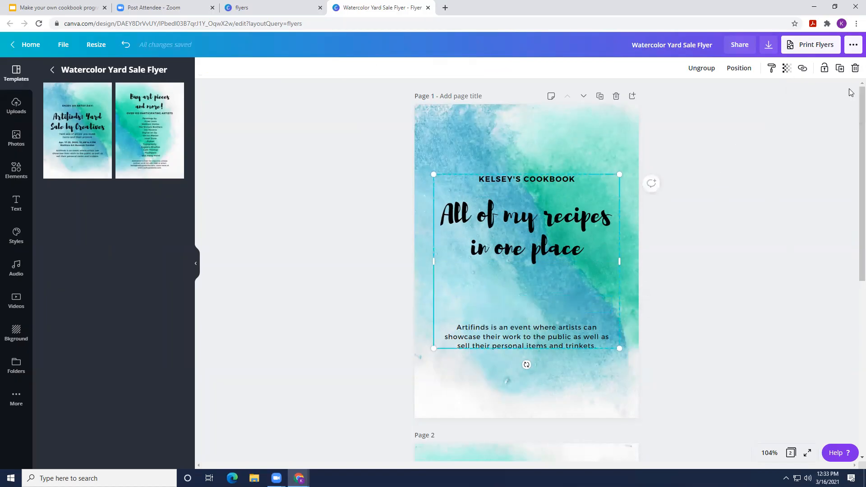
click(580, 334)
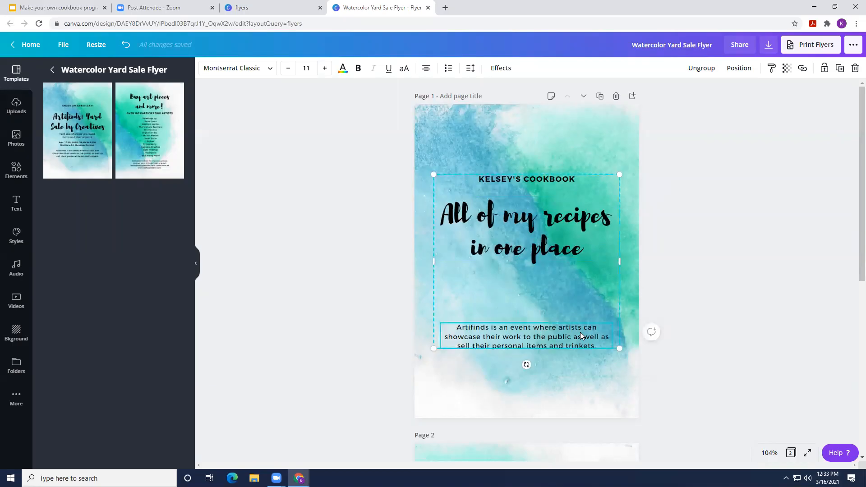
click(854, 69)
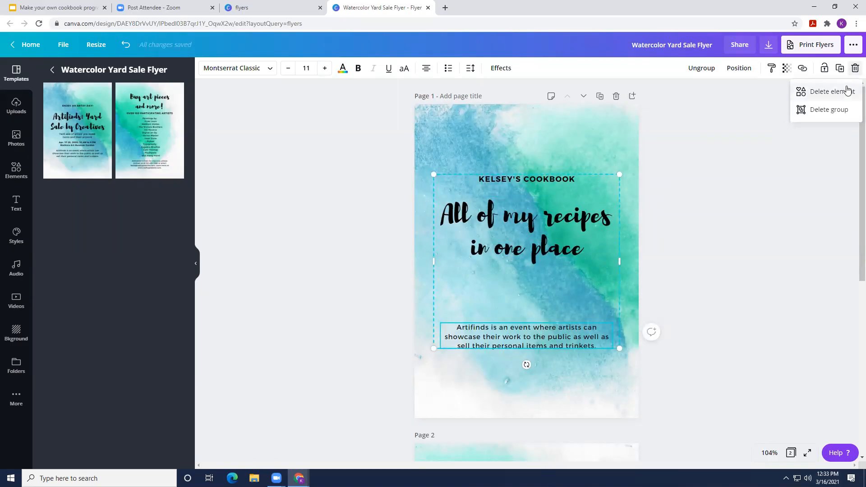
click(848, 90)
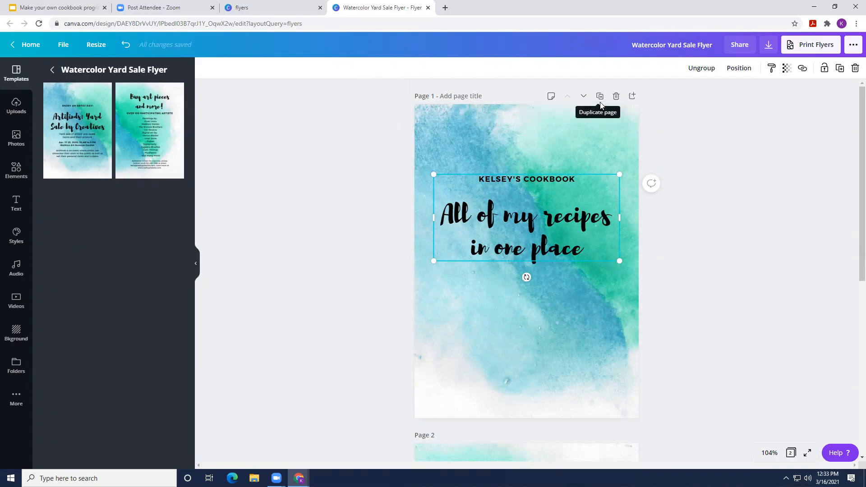
Insert a blank page after page 1 and look through the graphics categories in the Elements library.
click(632, 98)
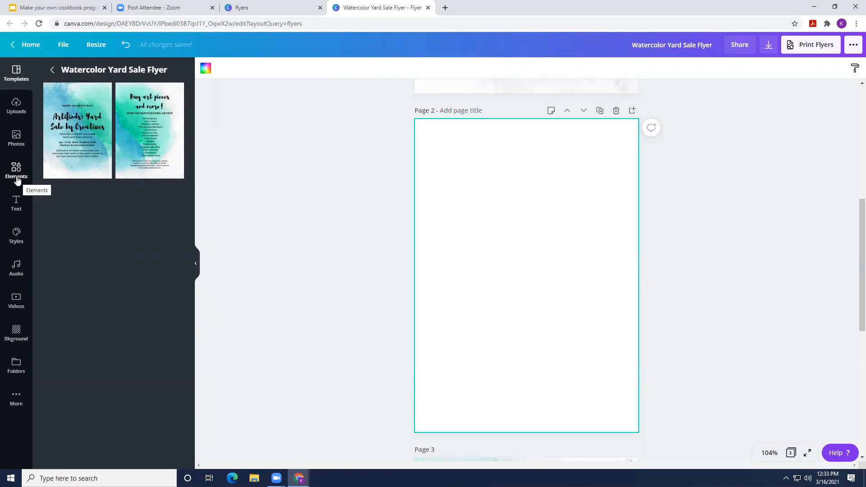
click(17, 180)
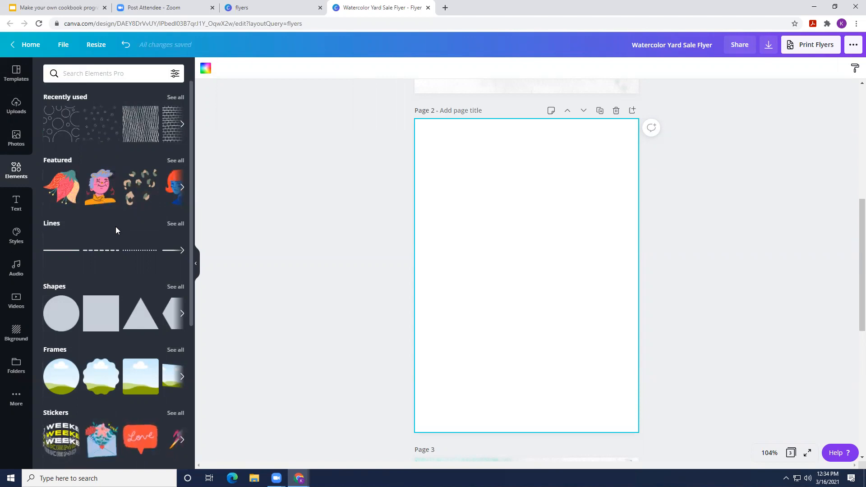
scroll(118, 231, down, 2)
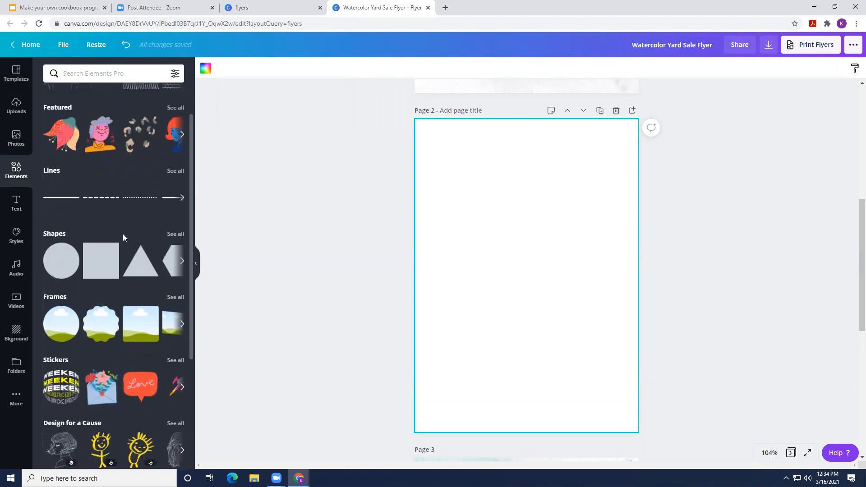
scroll(123, 234, down, 3)
scroll(123, 233, down, 3)
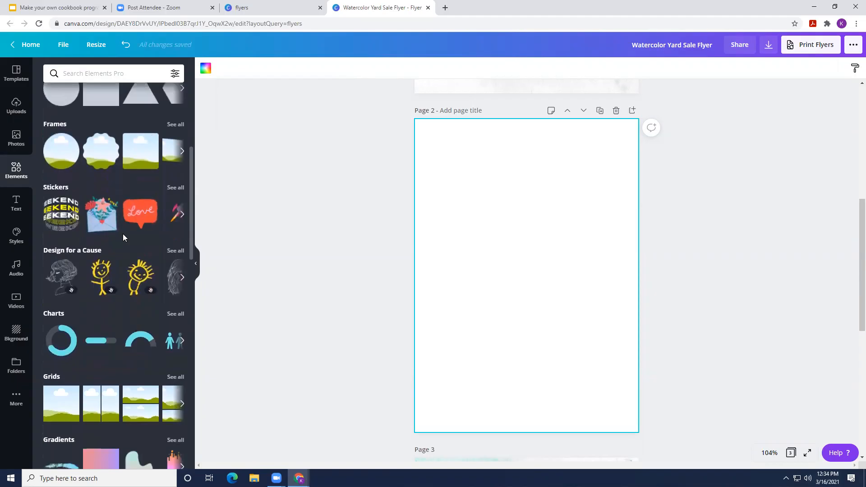
scroll(123, 233, down, 2)
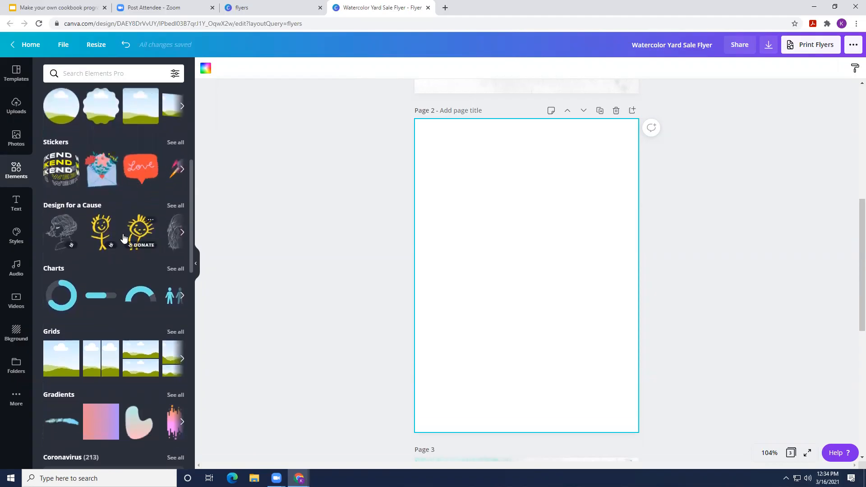
scroll(124, 237, down, 3)
scroll(123, 238, down, 3)
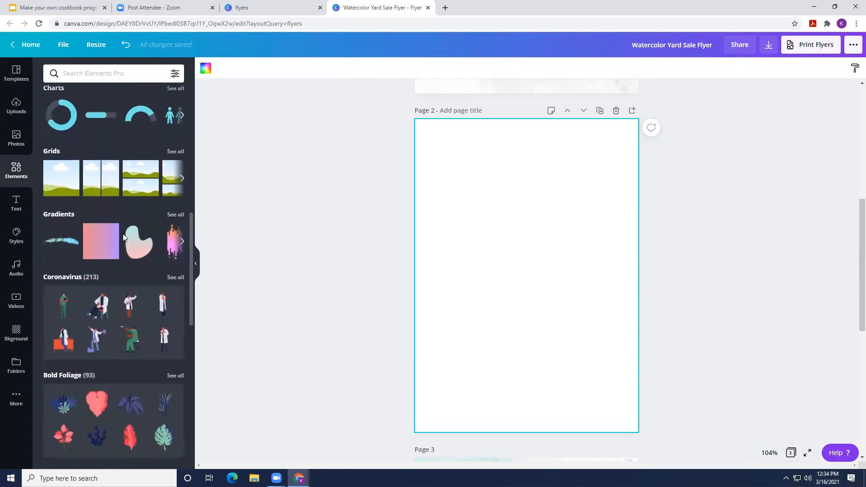
scroll(122, 234, down, 3)
scroll(123, 234, down, 1)
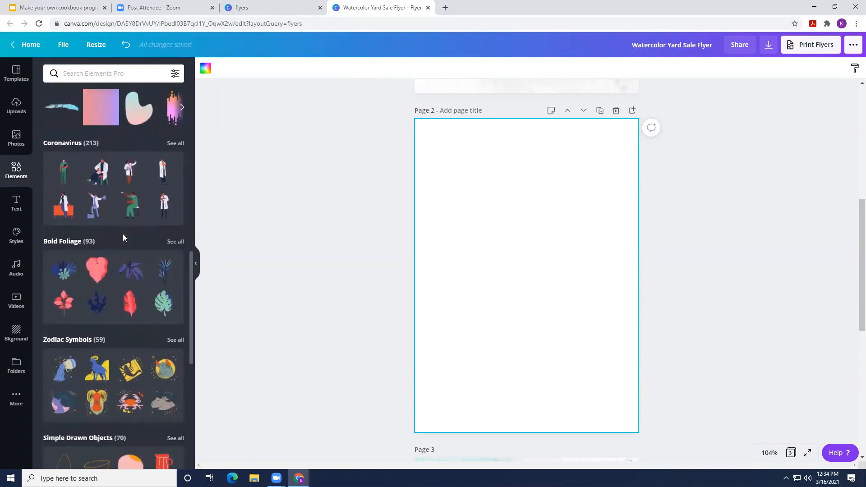
scroll(123, 233, down, 2)
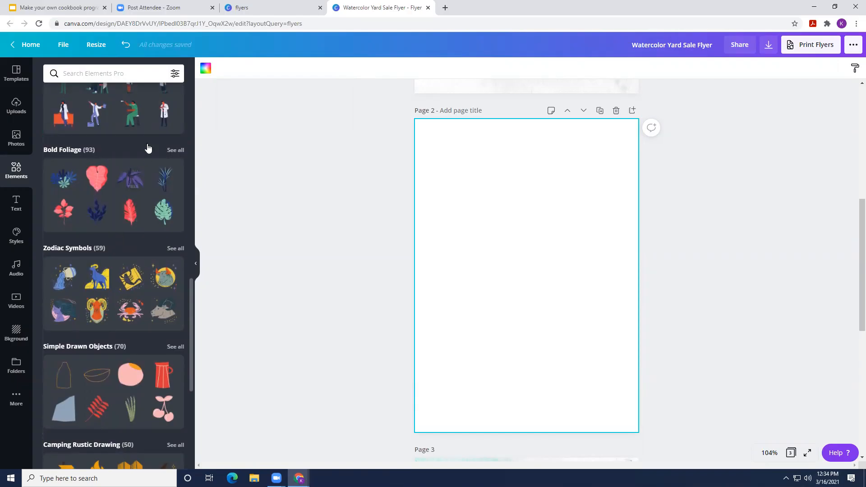
Search the elements for "food" and add the free black salad bowl with serving spoons to the blank page 2.
click(139, 73)
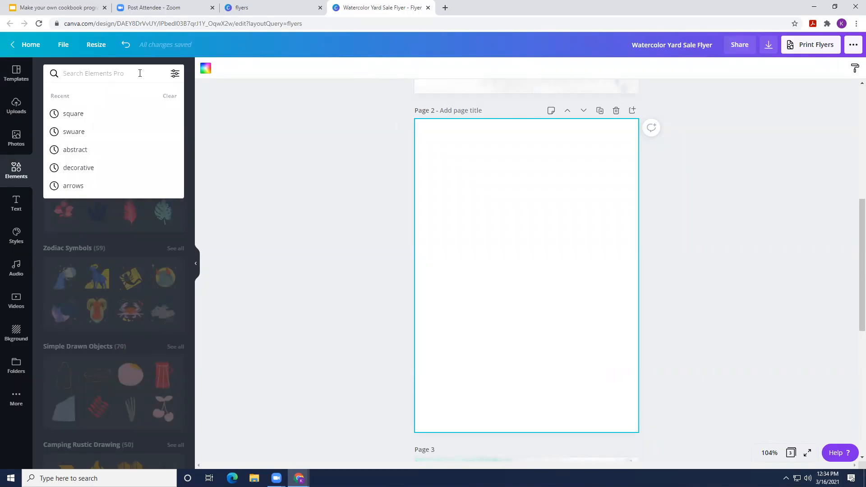
text(food)
key(Return)
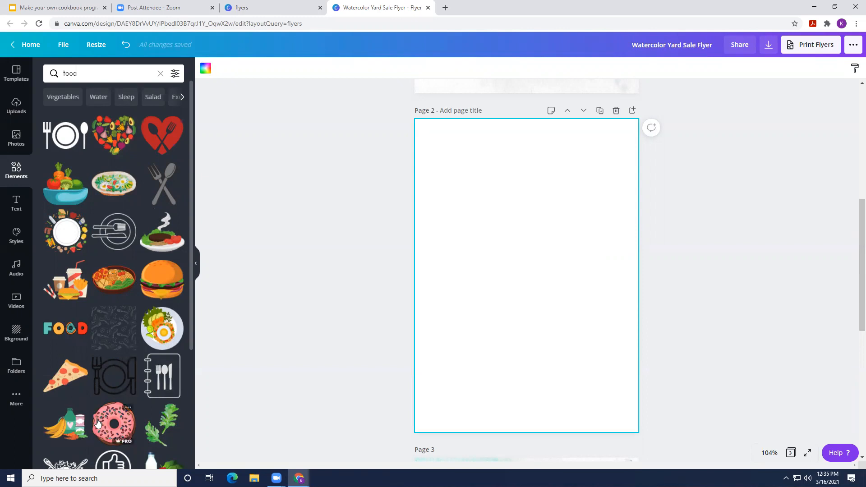
scroll(117, 424, down, 2)
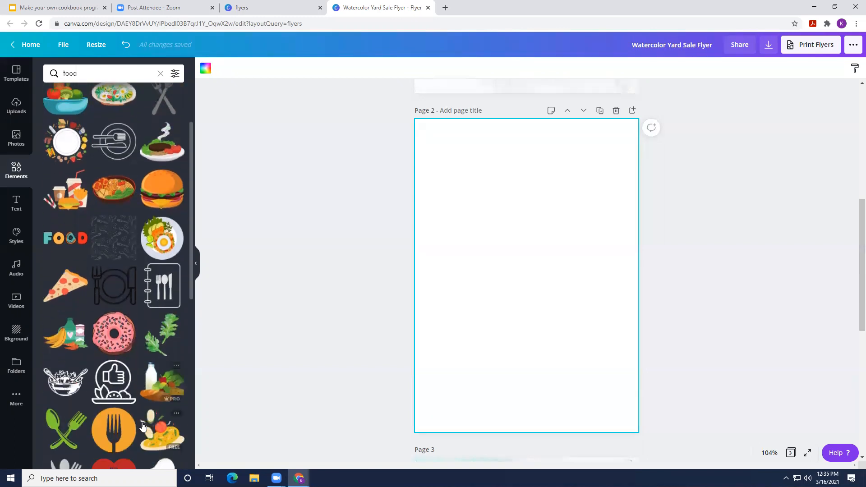
scroll(143, 425, down, 1)
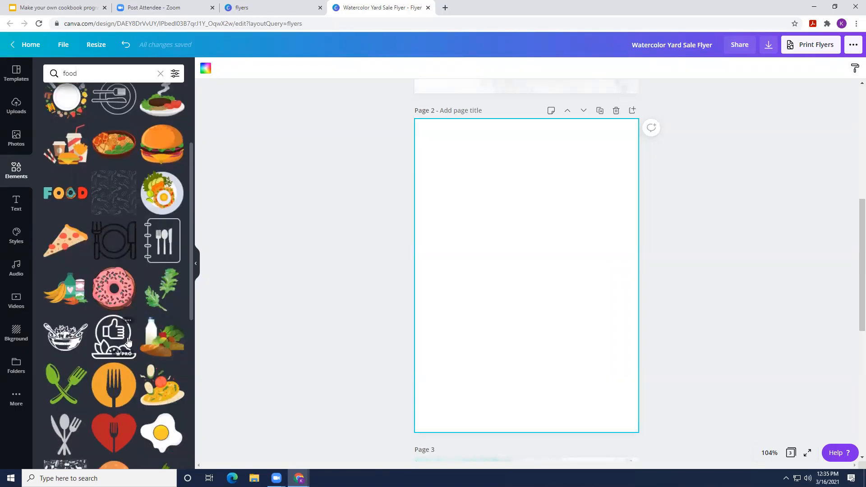
click(73, 335)
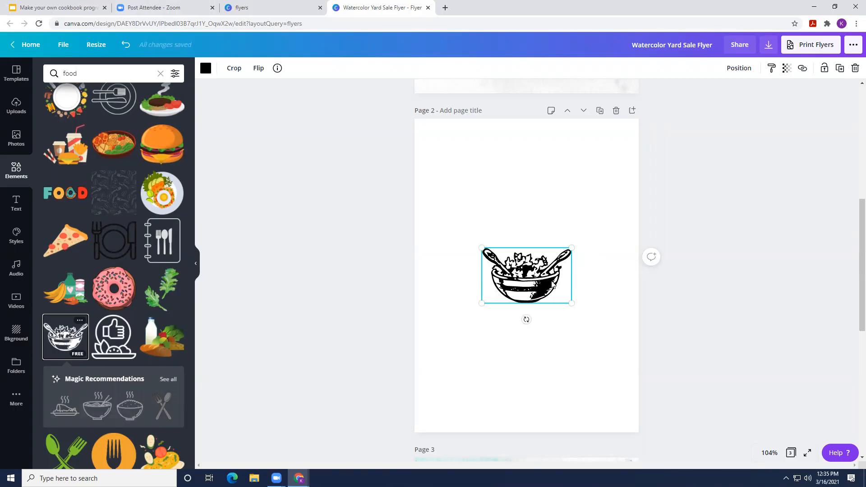
Move the salad bowl to the lower right corner of page 2 and enlarge it to about two thirds of the page width.
drag(554, 284, 600, 398)
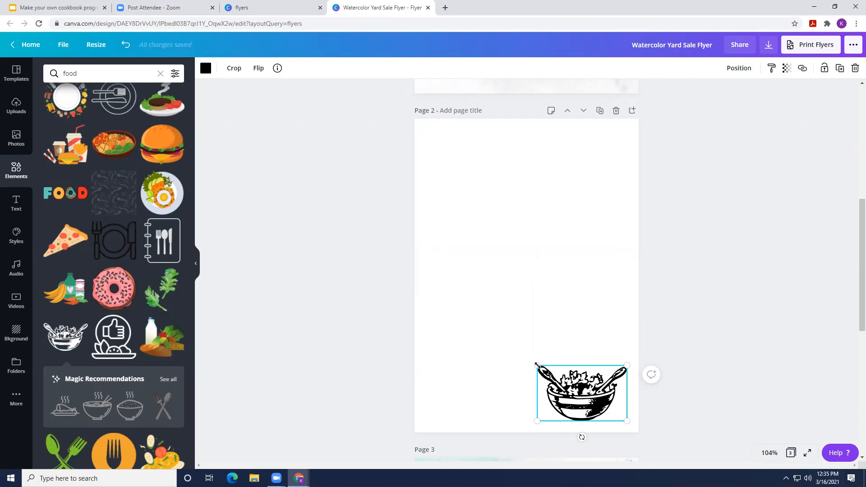
drag(536, 365, 470, 323)
click(523, 307)
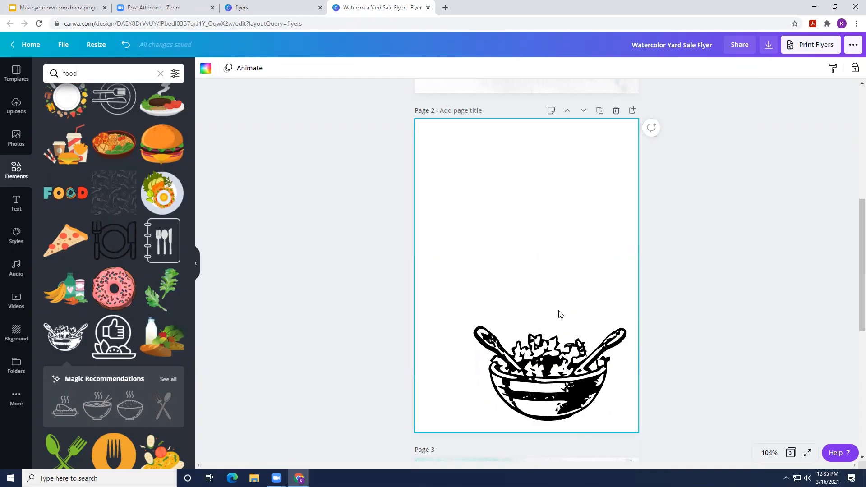
Recolor the salad bowl graphic on page 2 with the dark green from the default colors.
click(570, 363)
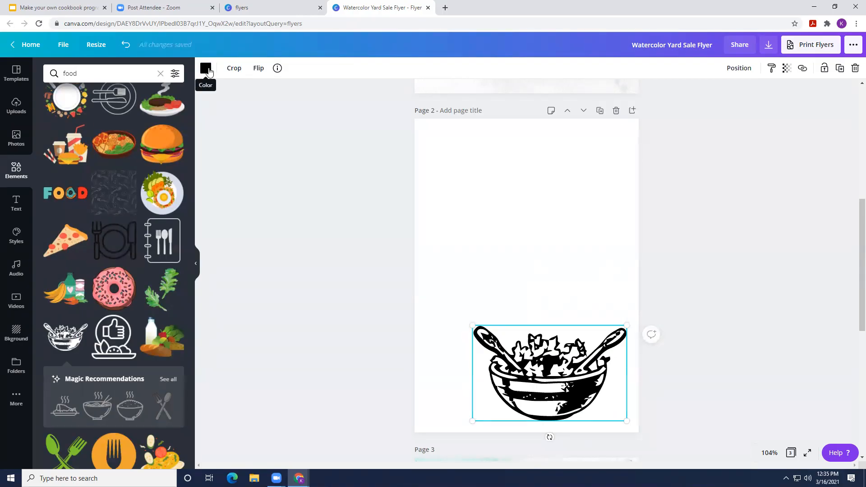
click(205, 68)
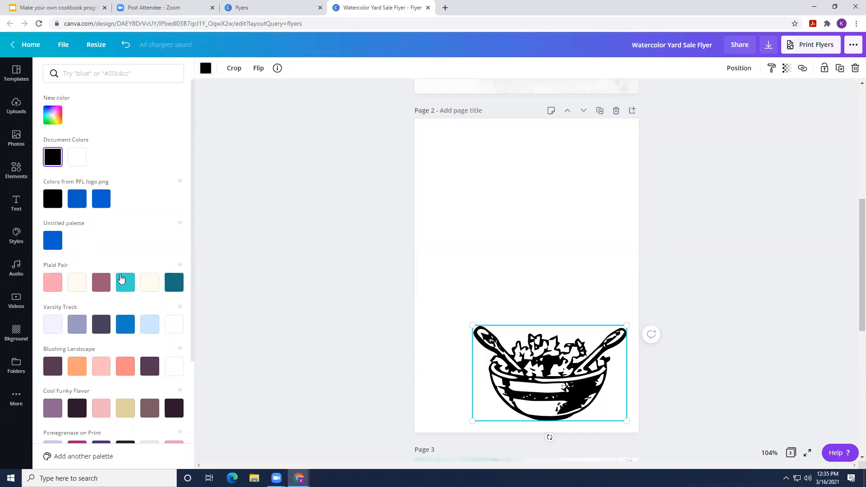
scroll(149, 290, down, 2)
scroll(150, 292, down, 2)
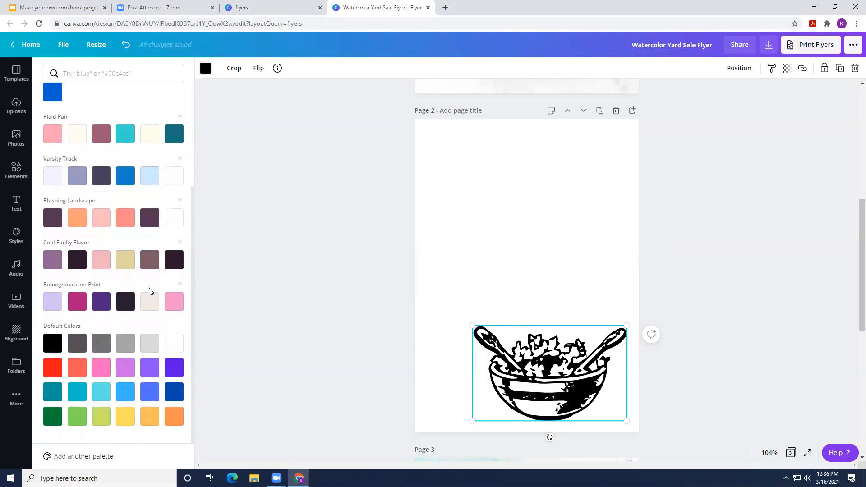
click(53, 416)
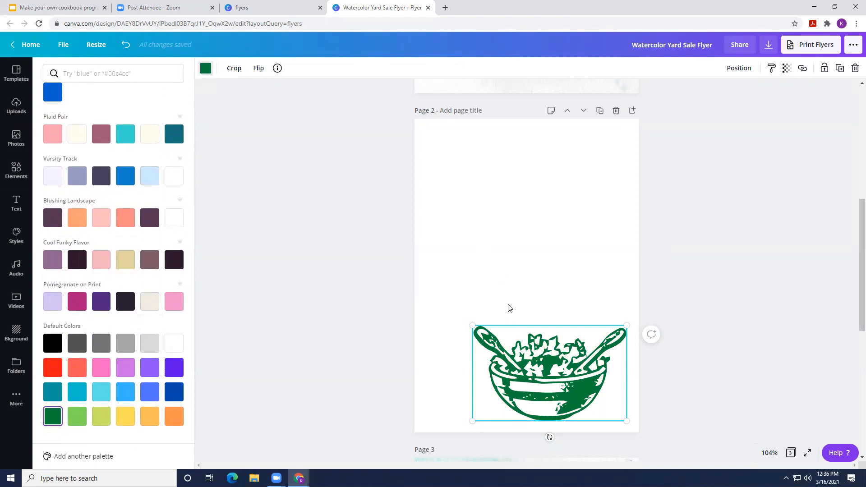
key(Escape)
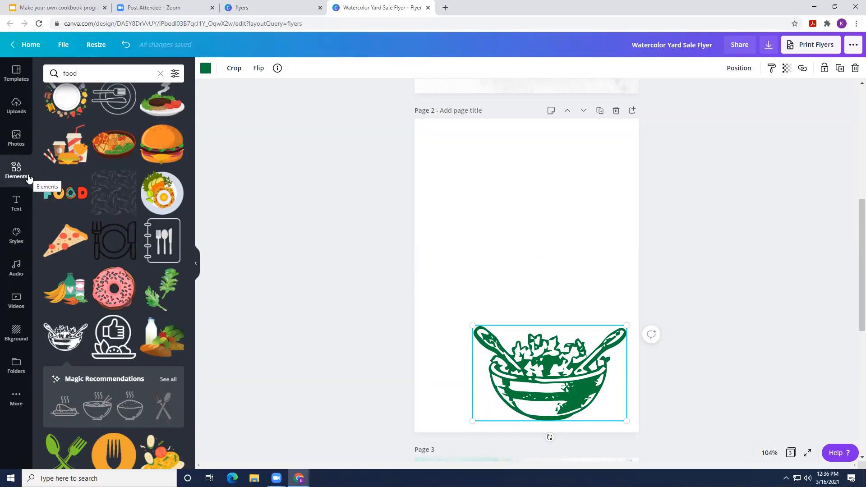
Add a subheading to page 2 that reads "This is my salad recipe.".
click(16, 199)
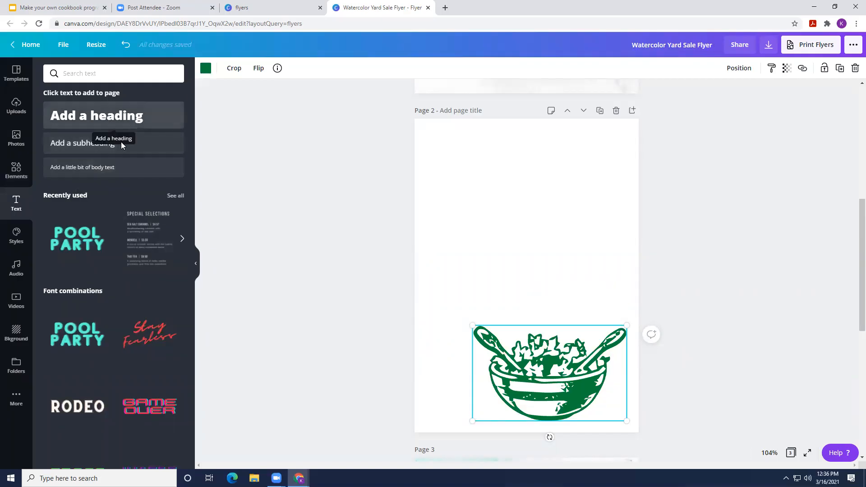
click(85, 145)
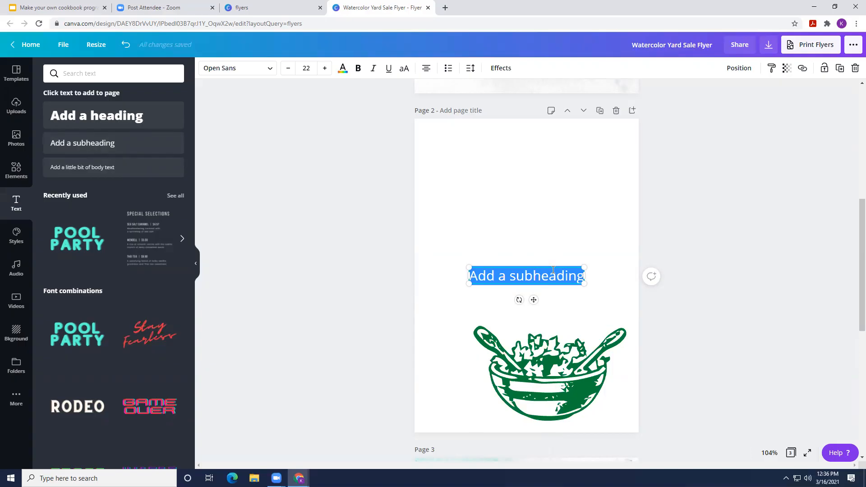
text(This is my salad)
key(BackSpace)
key(BackSpace)
key(BackSpace)
text(alad recipe.)
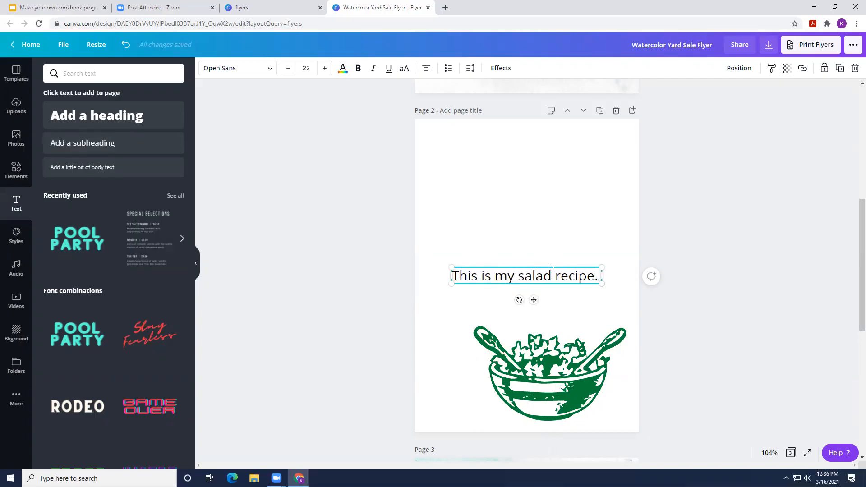
click(593, 248)
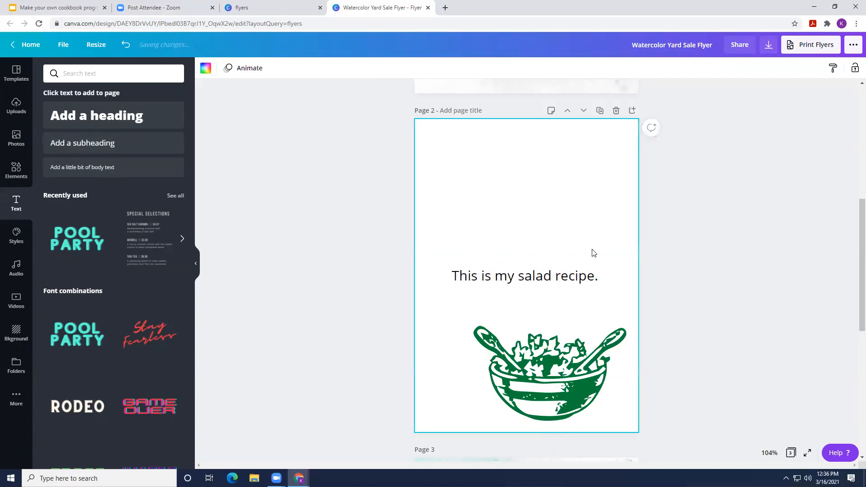
Move the "This is my salad recipe." subheading to the top of page 2, centered across the page.
click(588, 277)
drag(589, 277, 588, 124)
click(602, 179)
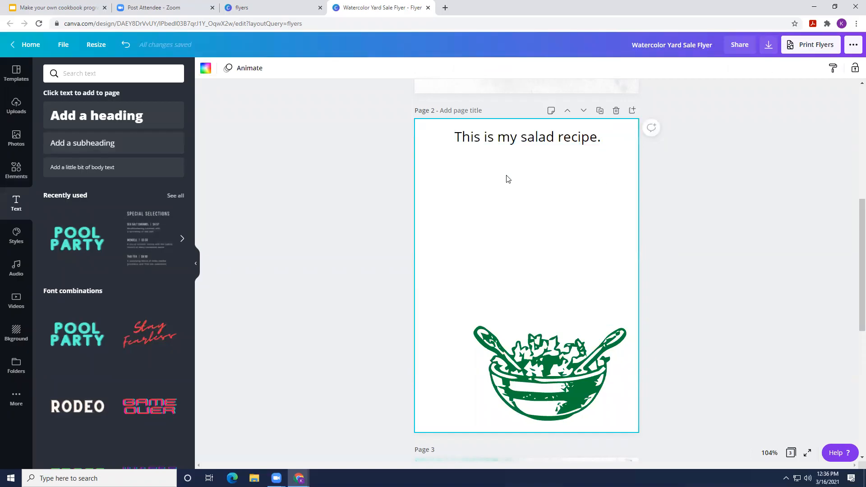
Add body text to page 2 with two ingredient lines: "1 iceberg lettuce head" and "1large tomato".
click(144, 168)
text(1 lettuce)
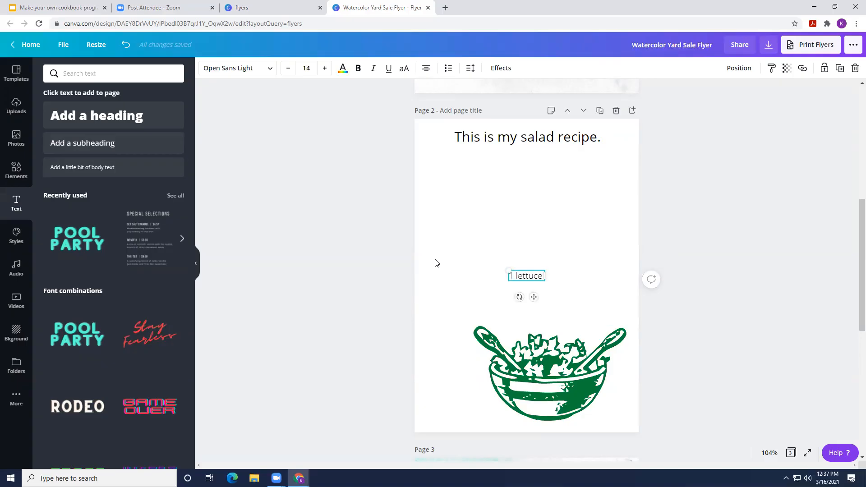
key(BackSpace)
key(BackSpace)
key(BackSpace)
key(BackSpace)
key(BackSpace)
key(BackSpace)
key(BackSpace)
key(BackSpace)
text(iceberg lettuce head)
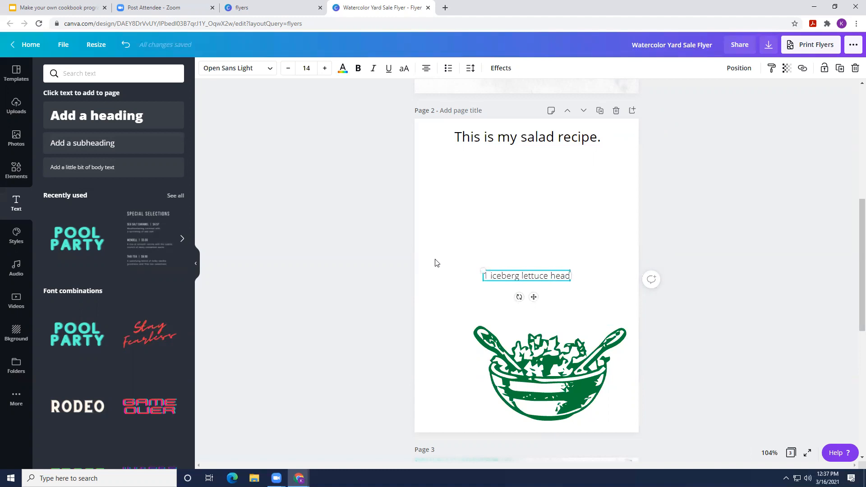
key(Return)
text(1)
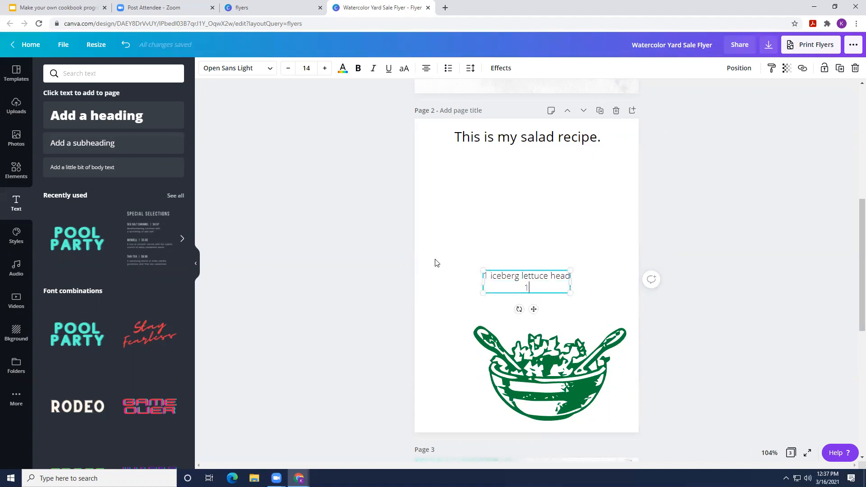
text(large tomato)
Place the ingredient text just below the subheading and shift the salad bowl to the horizontal center of page 2's lower edge.
click(548, 266)
drag(553, 284, 555, 169)
click(623, 239)
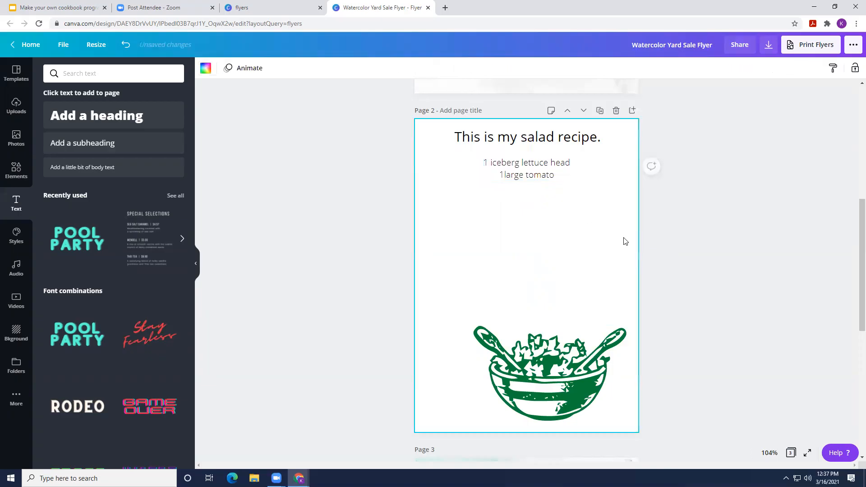
drag(584, 374, 562, 378)
click(390, 282)
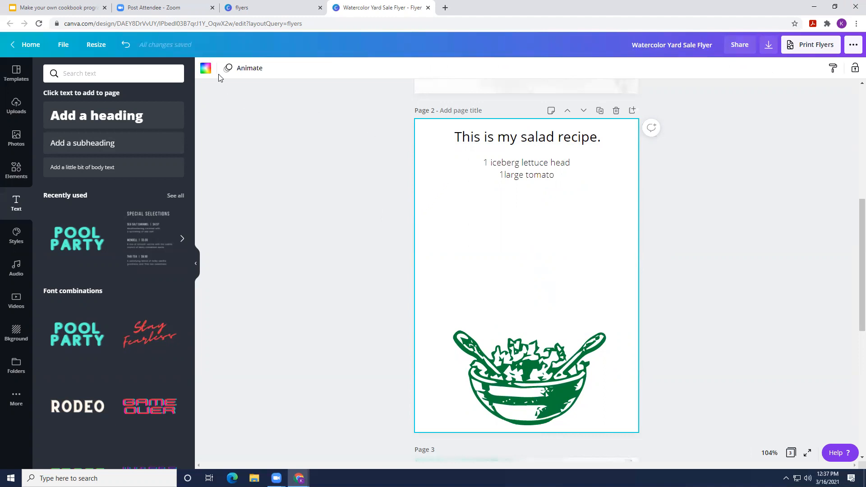
Set the background color of page 2 to the light blue from the Varsity Track palette.
click(206, 70)
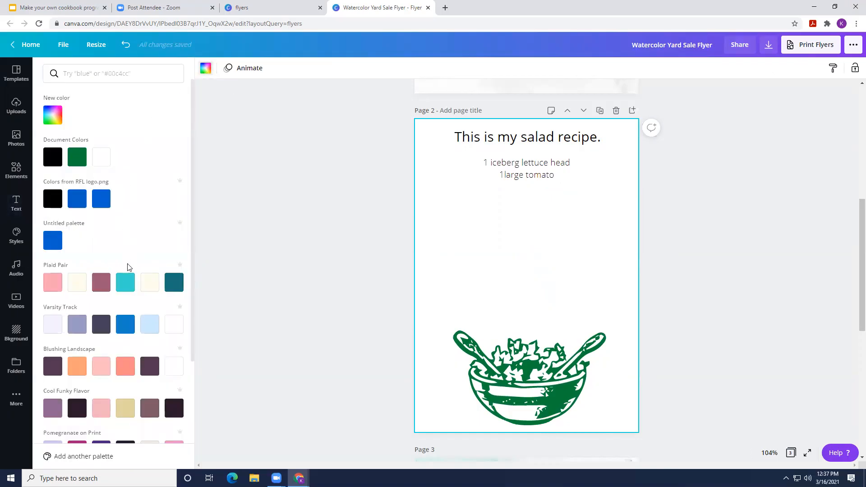
click(150, 323)
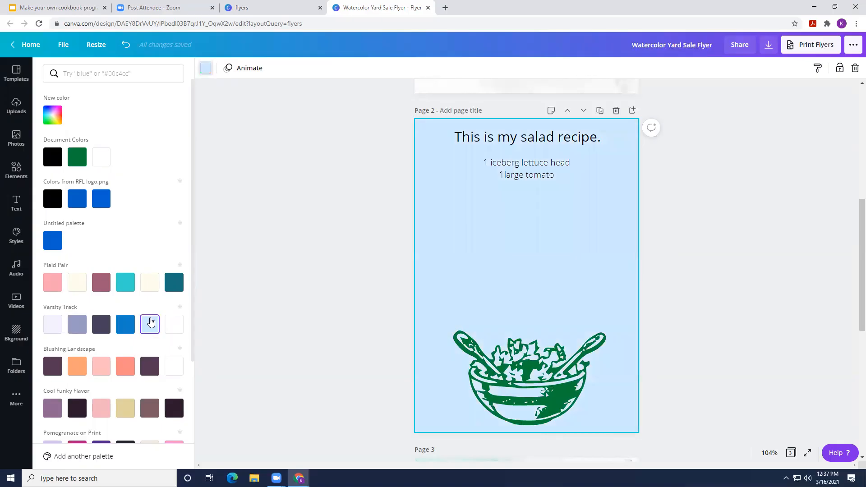
click(331, 202)
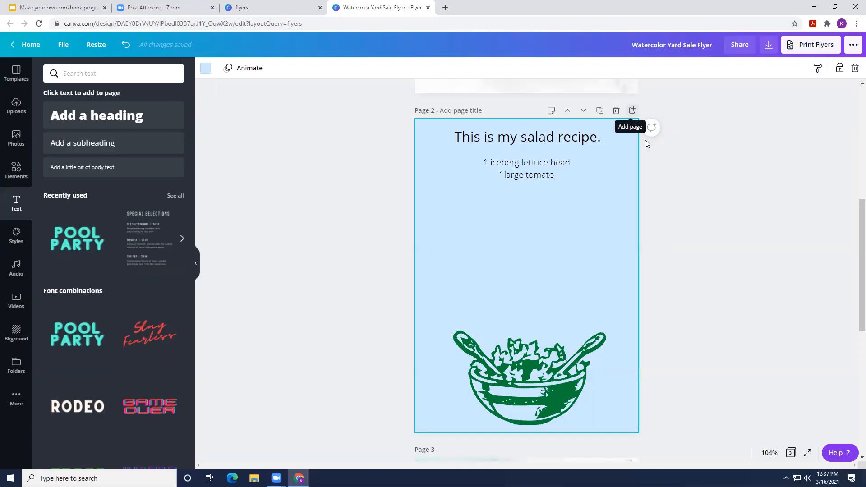
click(670, 184)
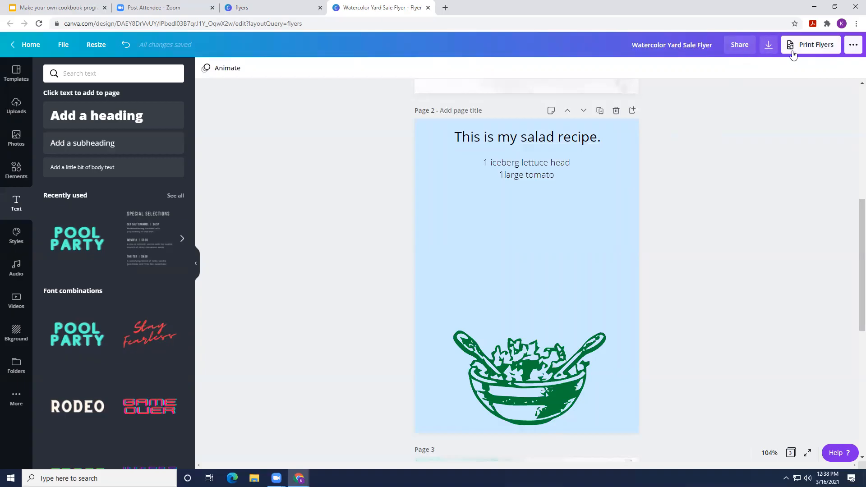
Look through the design's publishing, sharing and print options, including the business card print option.
click(849, 53)
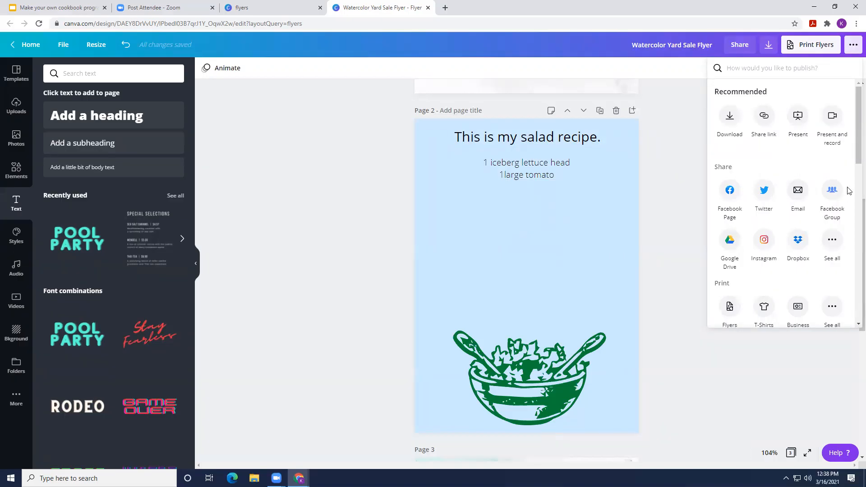
scroll(852, 162, down, 1)
scroll(852, 163, down, 2)
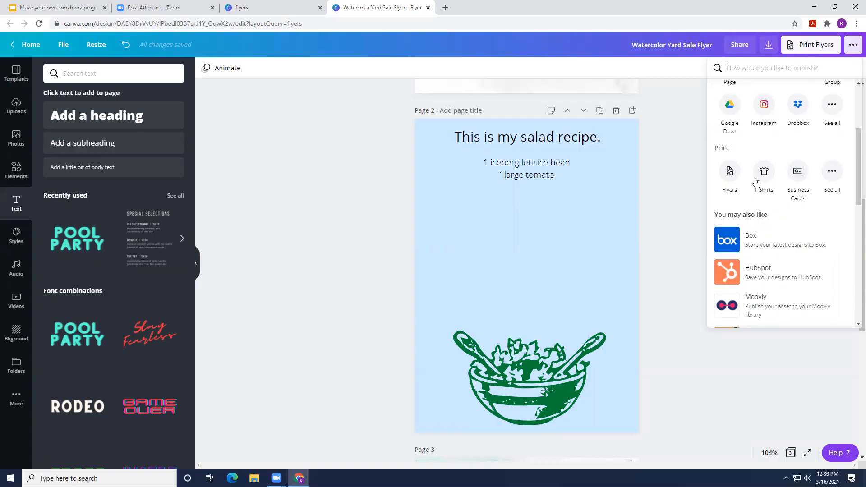
click(799, 172)
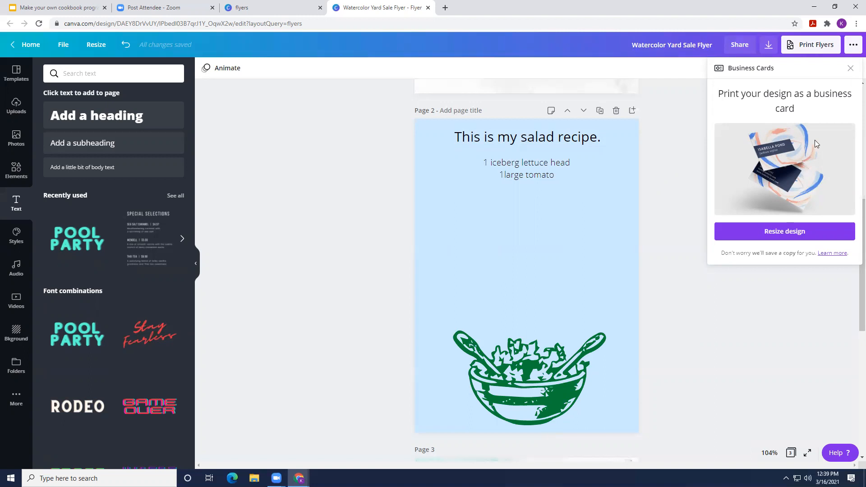
click(850, 68)
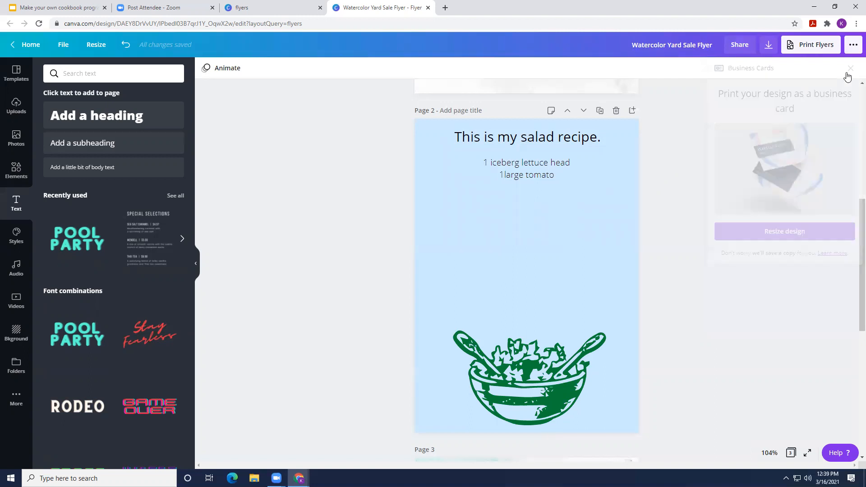
Download all three pages of the cookbook as a PDF Print file and return to the homepage.
click(846, 46)
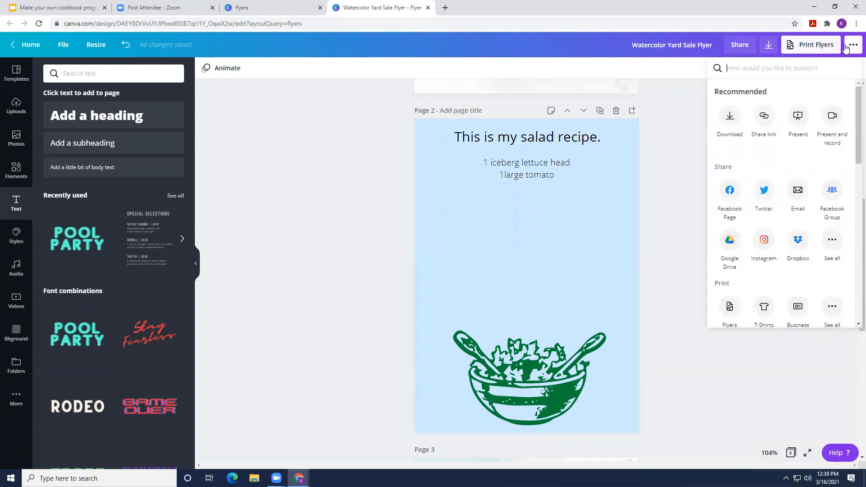
click(730, 118)
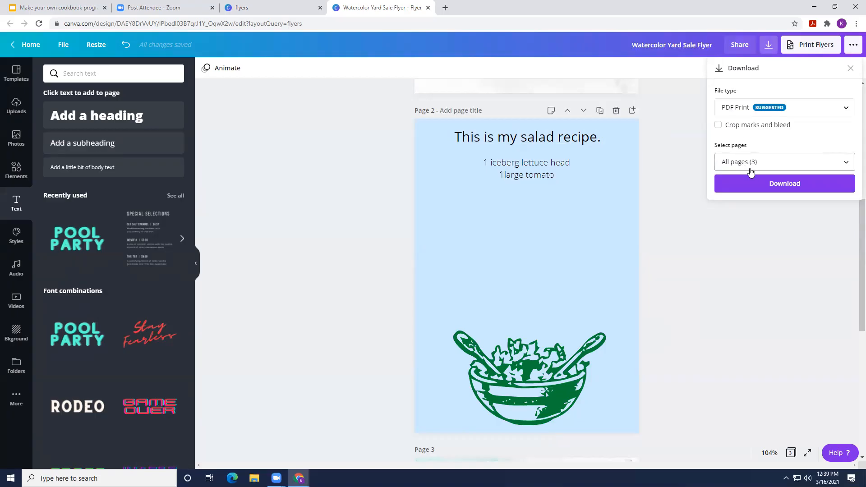
click(759, 183)
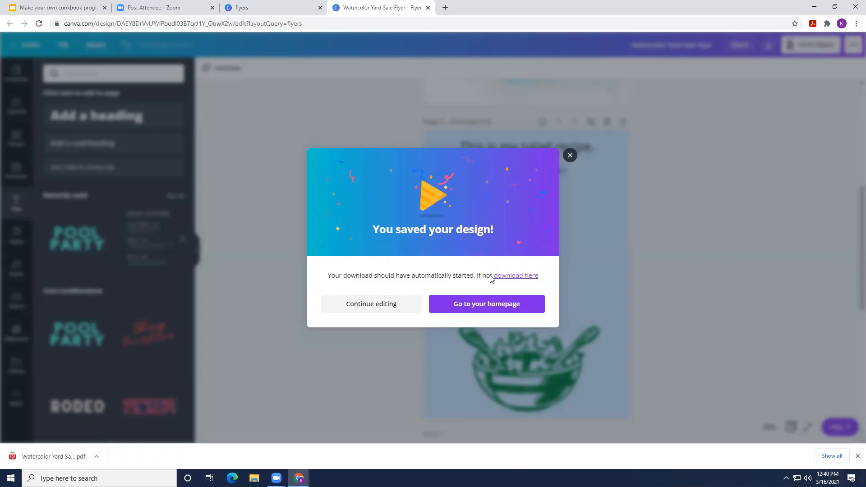
click(475, 305)
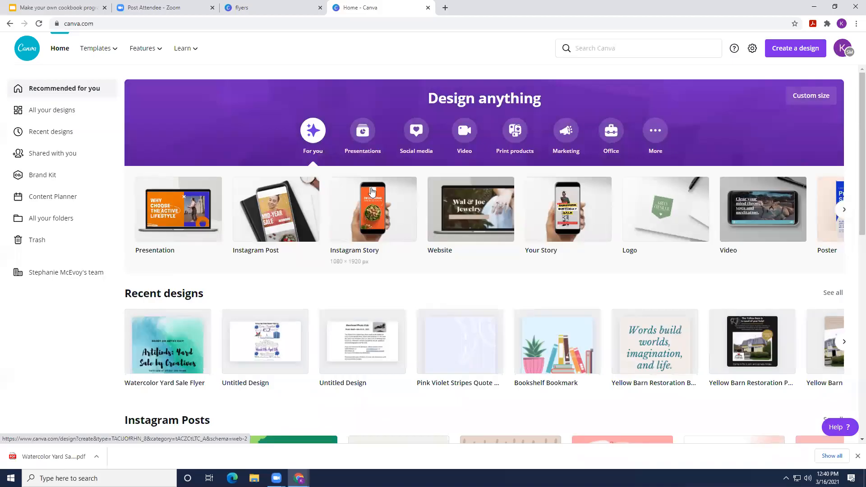
Look over the template categories on the homepage and sign out of the account.
mouse_move(148, 66)
mouse_move(116, 54)
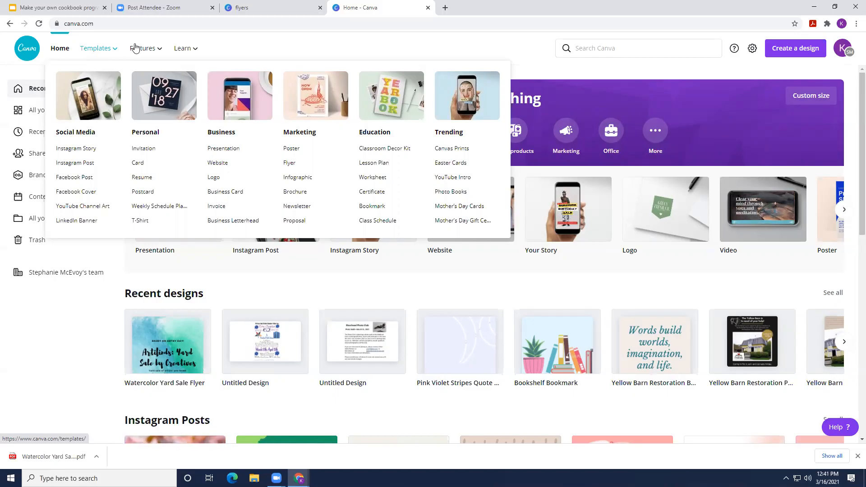
click(846, 50)
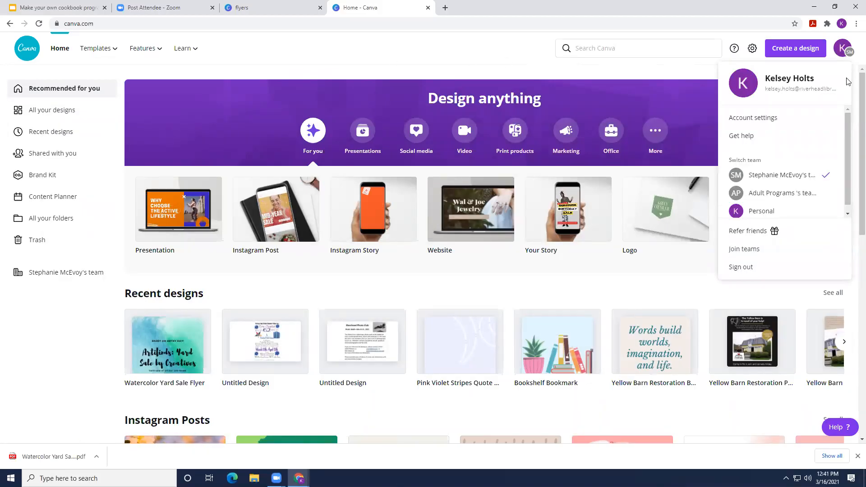
click(762, 273)
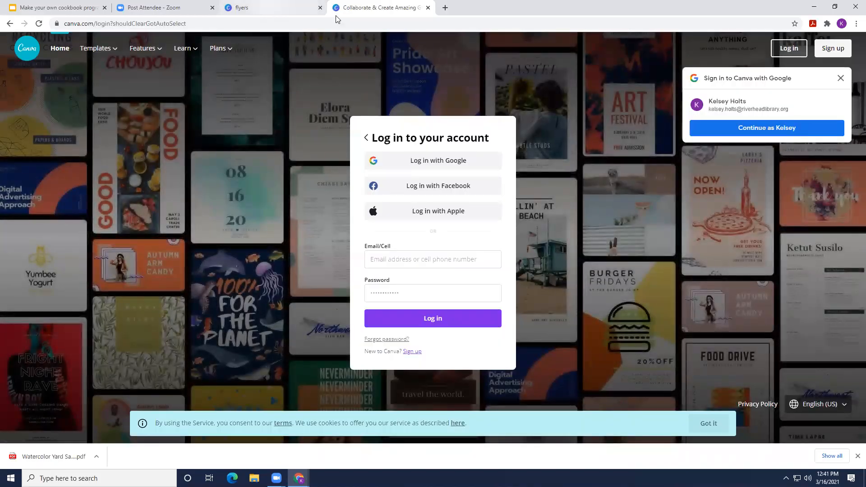
Switch to the cookbook program deck in Google Slides and present it from "So now what?" through to the "THANKS!" slide.
click(275, 9)
click(85, 10)
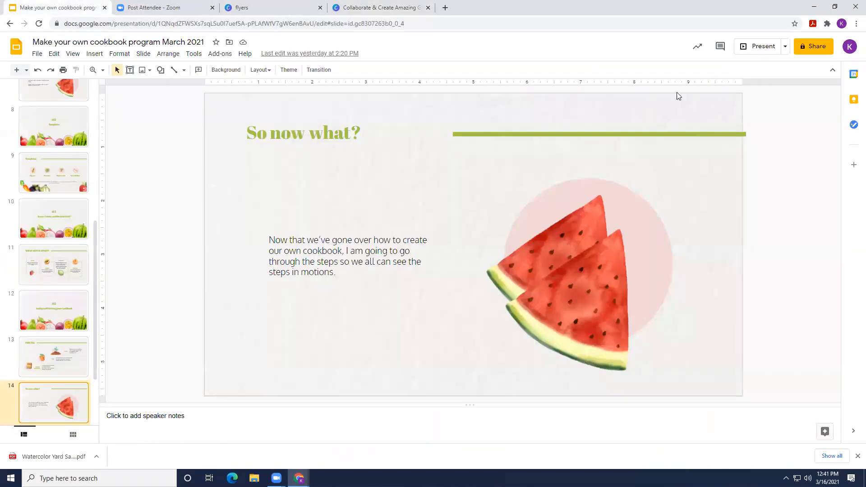
click(767, 50)
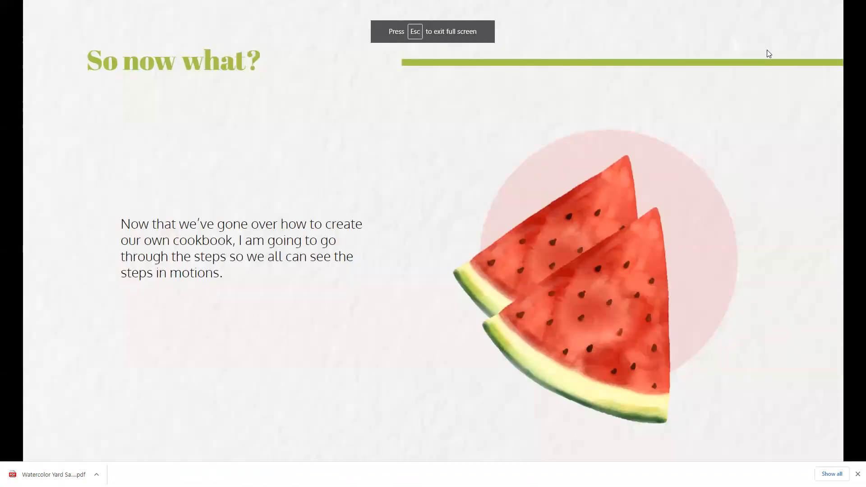
click(768, 53)
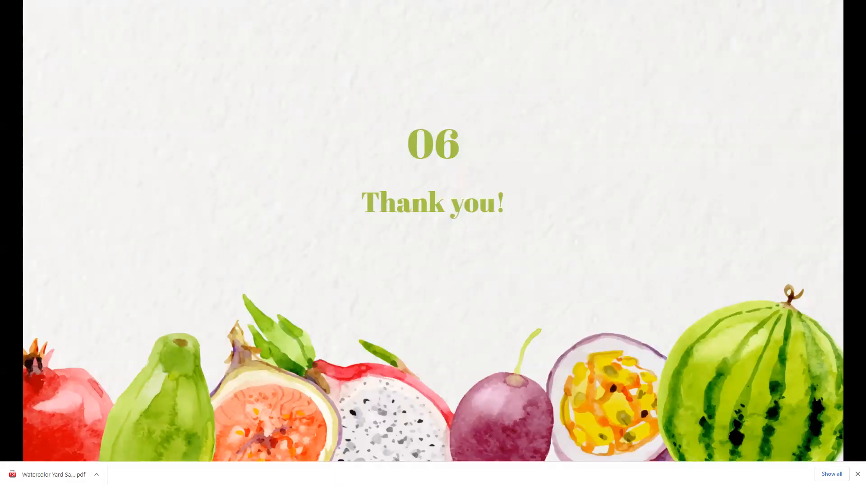
key(Right)
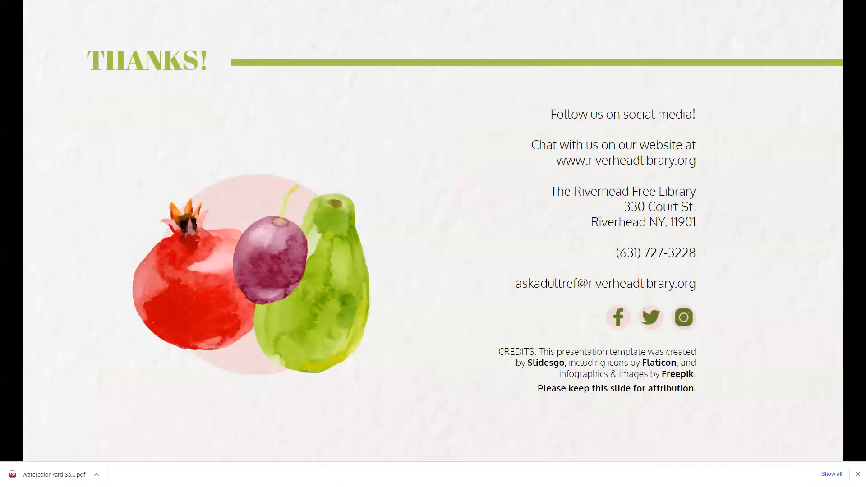